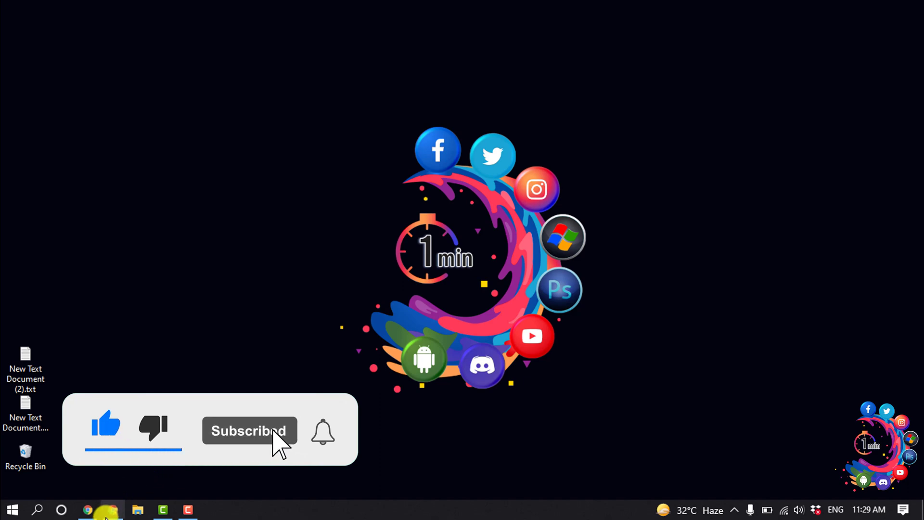
- Restore the Chrome window showing the Discord server from the taskbar
click(107, 511)
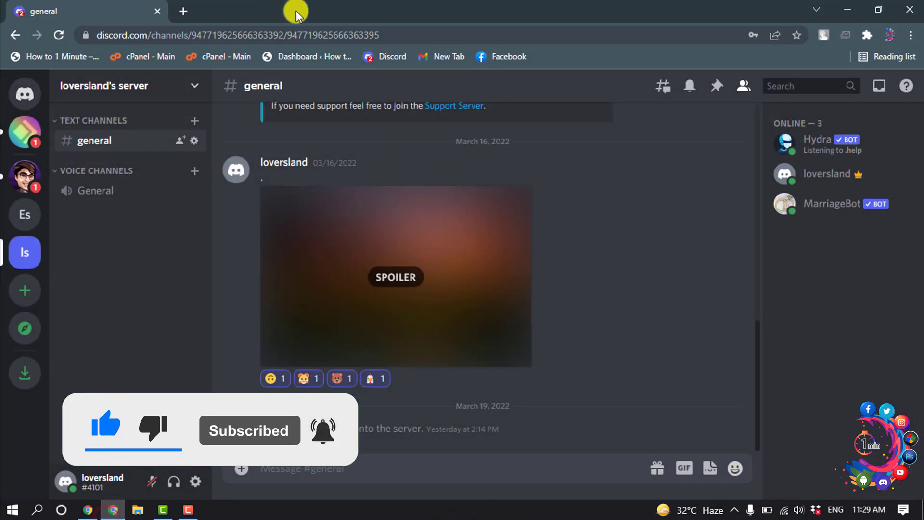
- Visit dsc.gg in a new tab and authorize it with the Discord account
click(186, 11)
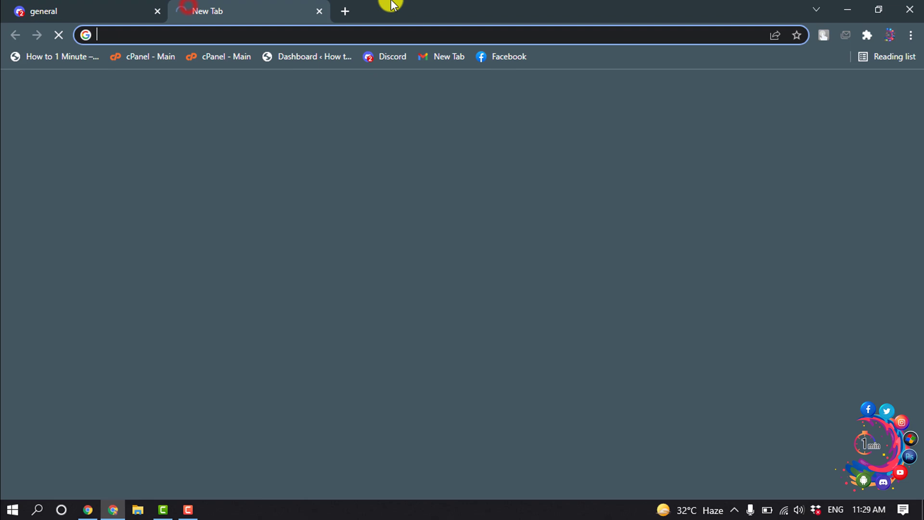
text(dsc.gg)
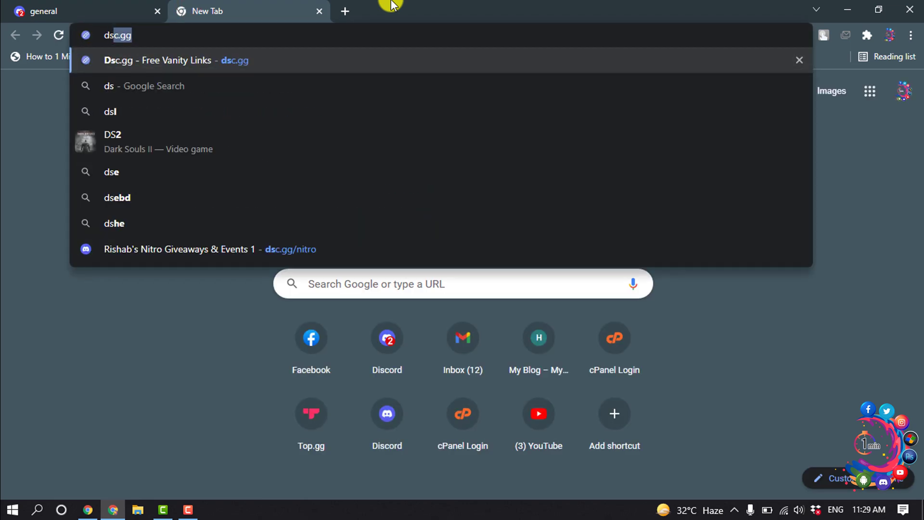
key(Return)
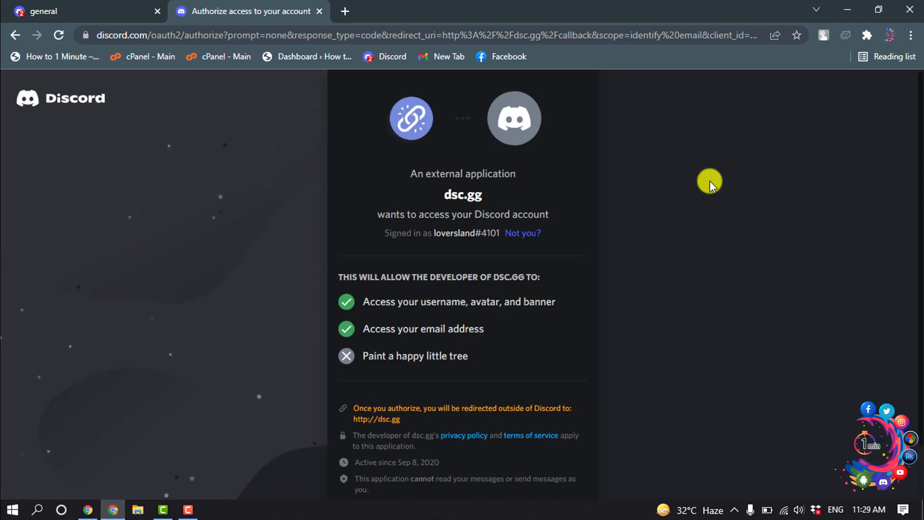
scroll(325, 375, down, 2)
click(574, 484)
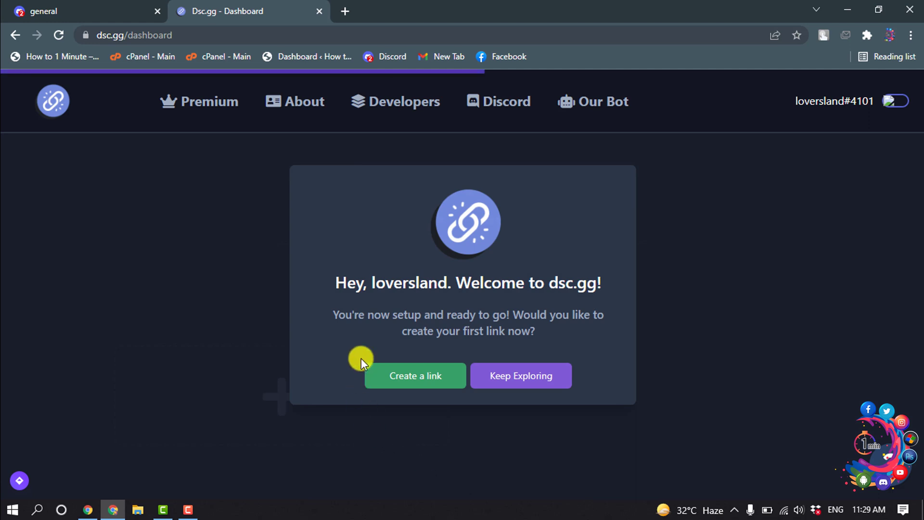
- Start a new link with Server Invite type and focus the Permanent Server Invite field
click(408, 377)
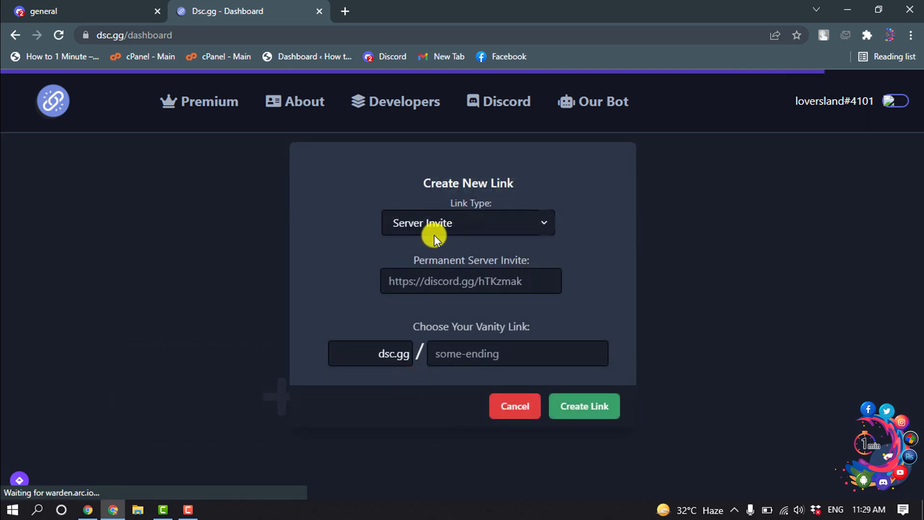
click(444, 224)
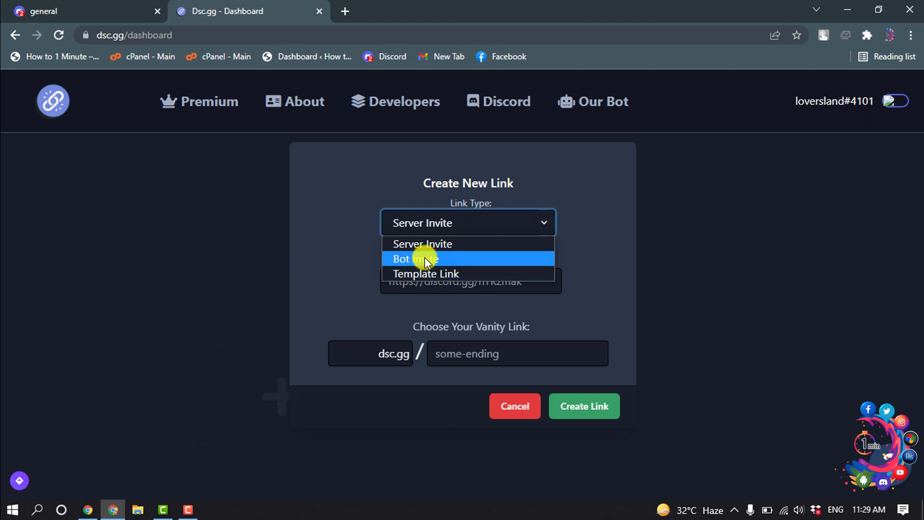
click(441, 246)
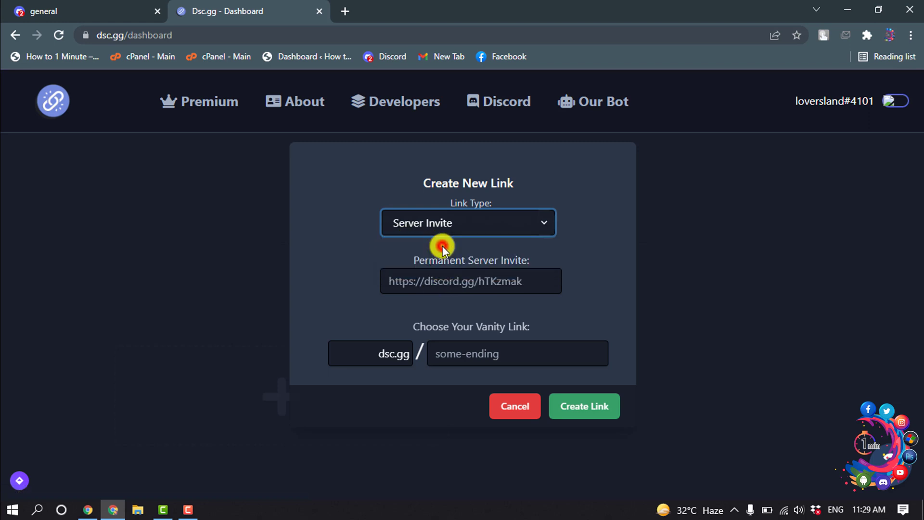
click(443, 281)
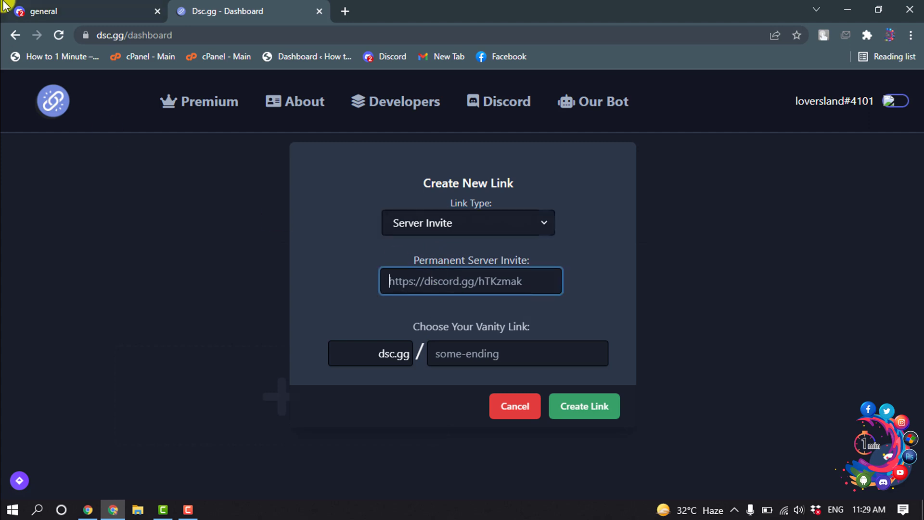
- Back in the Discord tab, bring up the server's Invite People dialog and copy the invite link
click(47, 8)
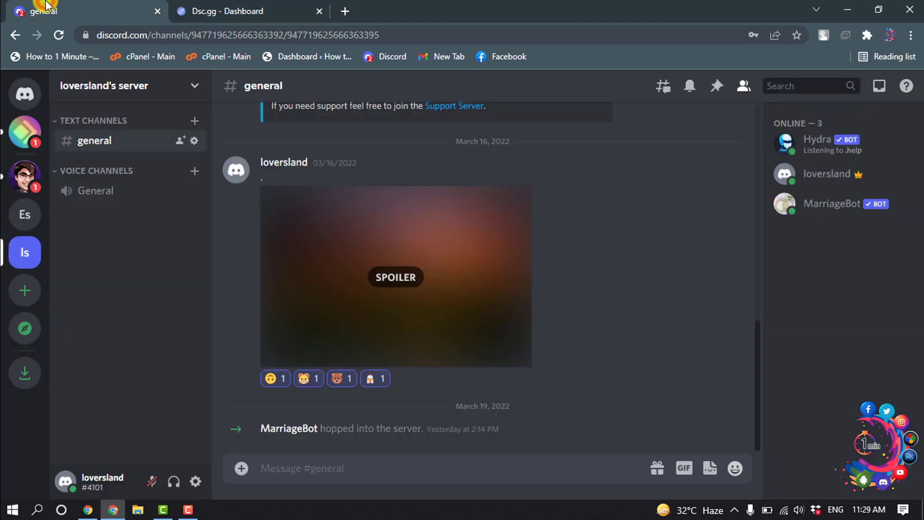
click(23, 252)
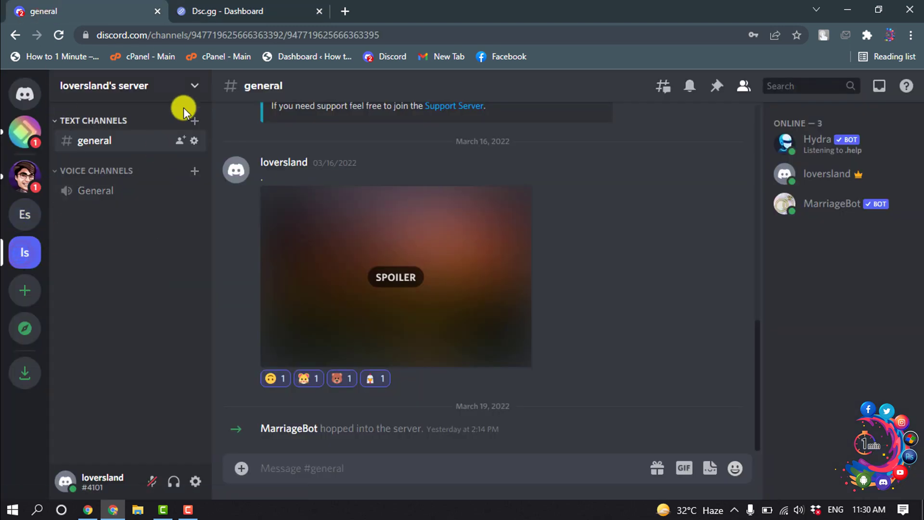
click(195, 87)
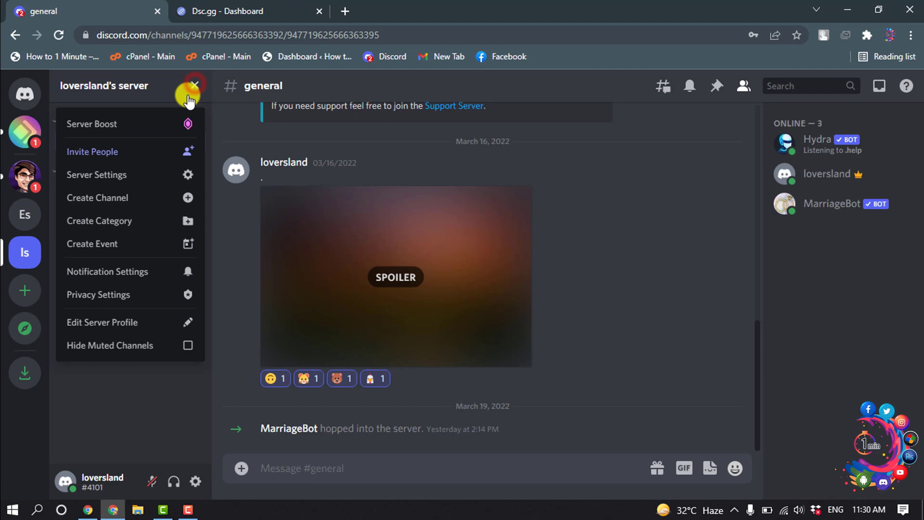
click(116, 153)
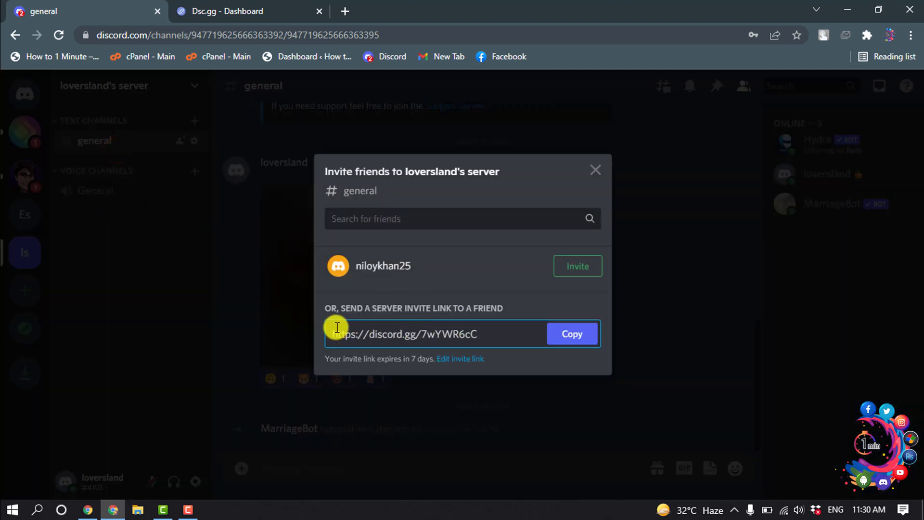
click(569, 335)
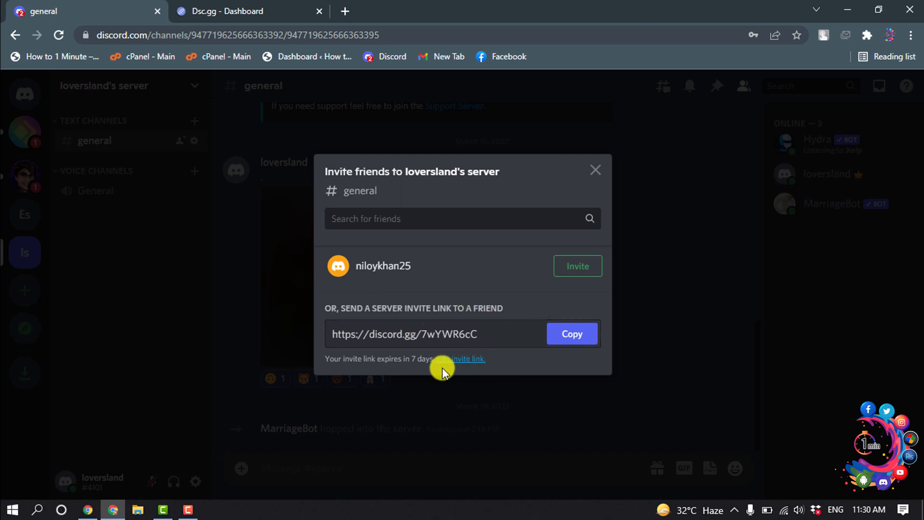
- Set the invite link to never expire with no limit on uses
click(460, 359)
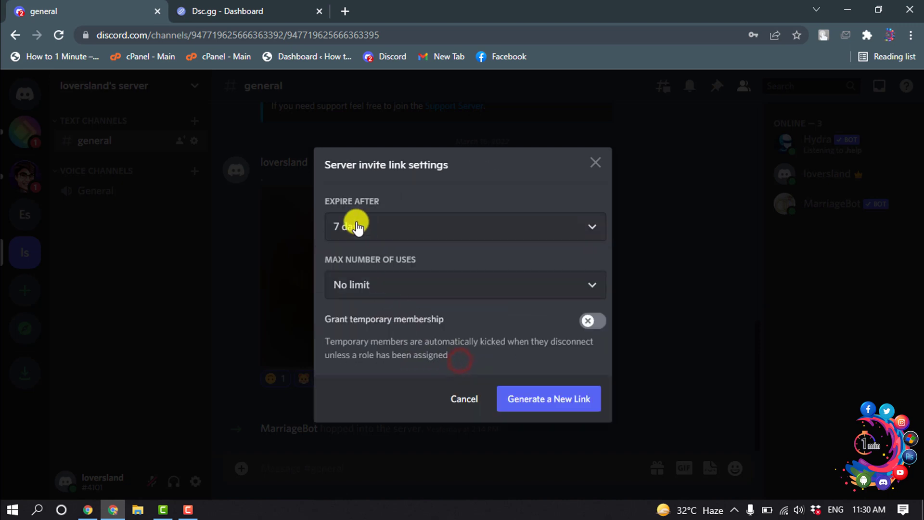
click(376, 230)
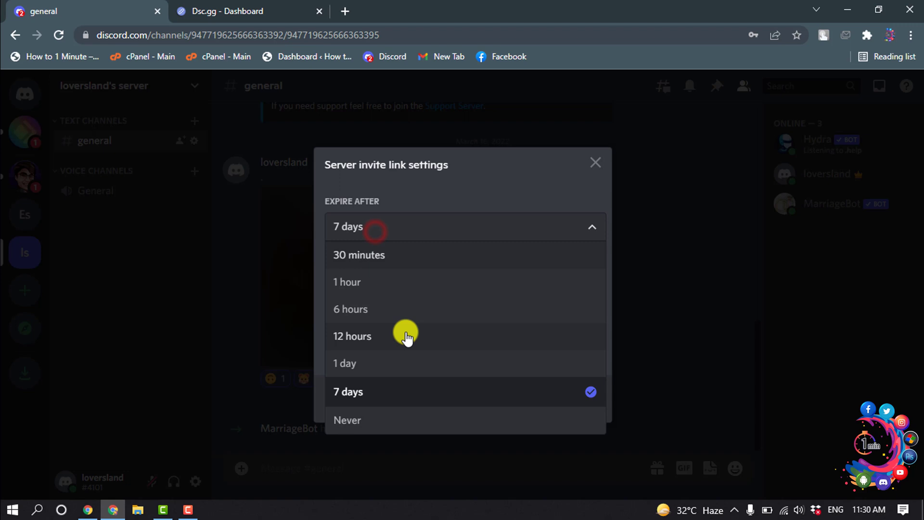
click(352, 421)
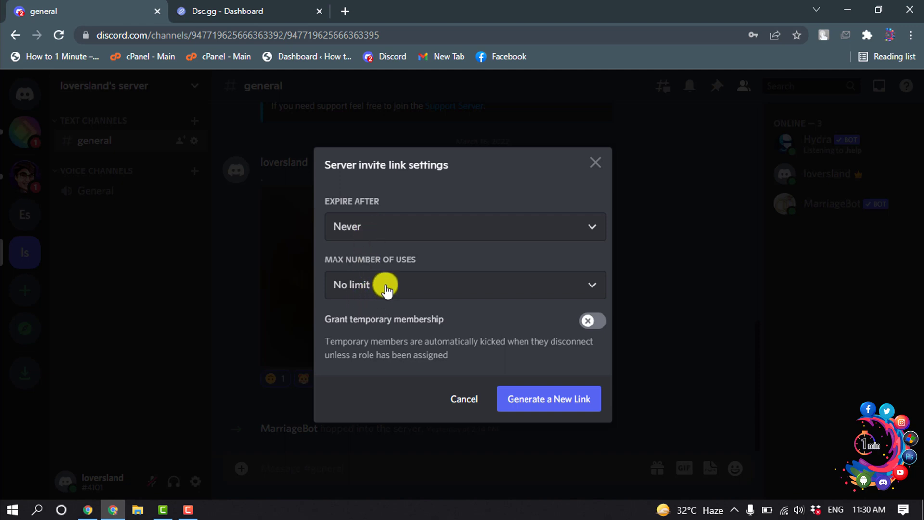
click(386, 287)
click(372, 313)
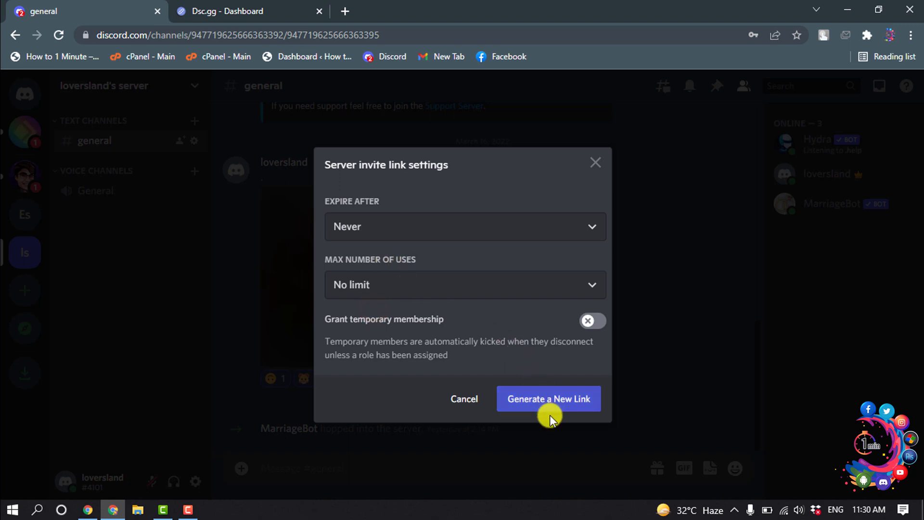
- Generate the new permanent invite link, copy it and close the dialog
click(556, 402)
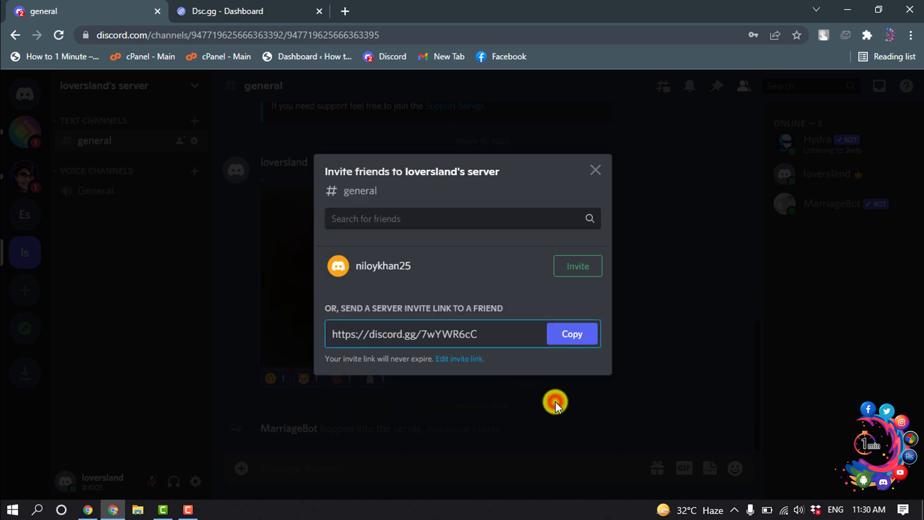
click(575, 336)
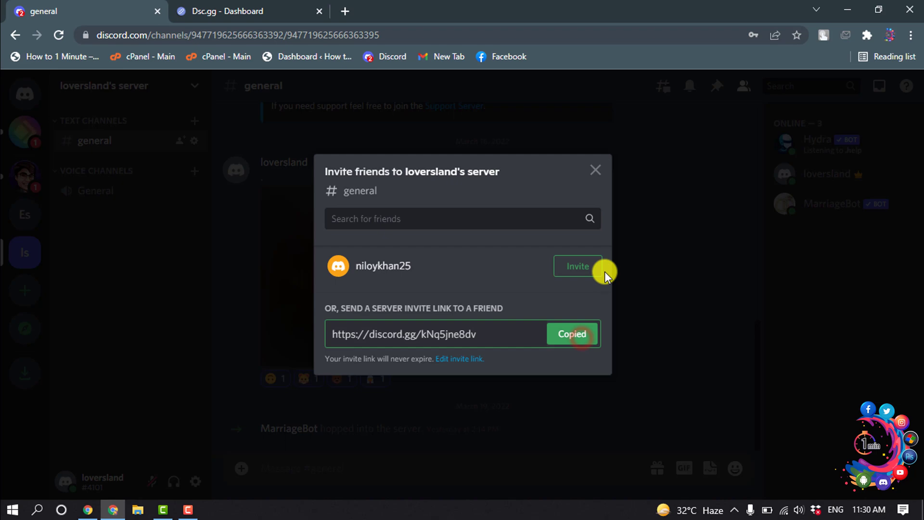
click(599, 168)
- Paste the permanent invite into the dsc.gg form, enter the ending 'howto1minute' and create the link
click(272, 9)
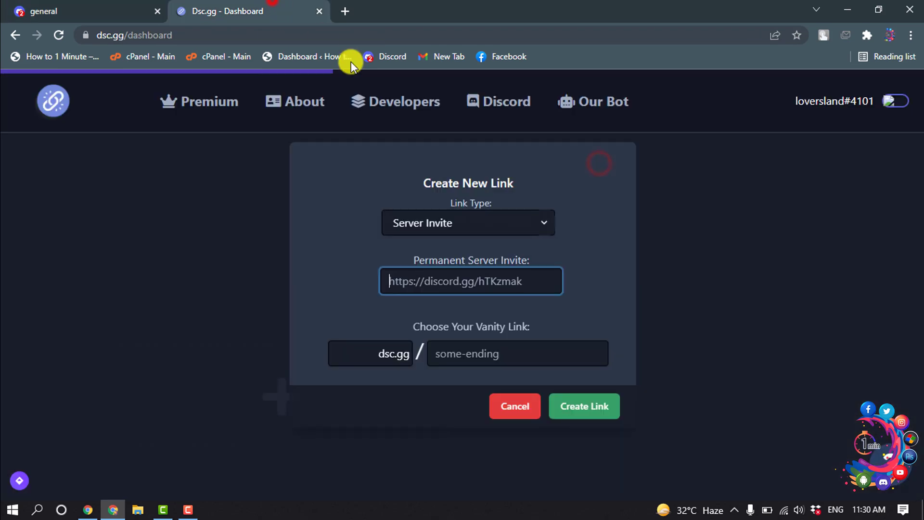
right_click(411, 282)
click(458, 388)
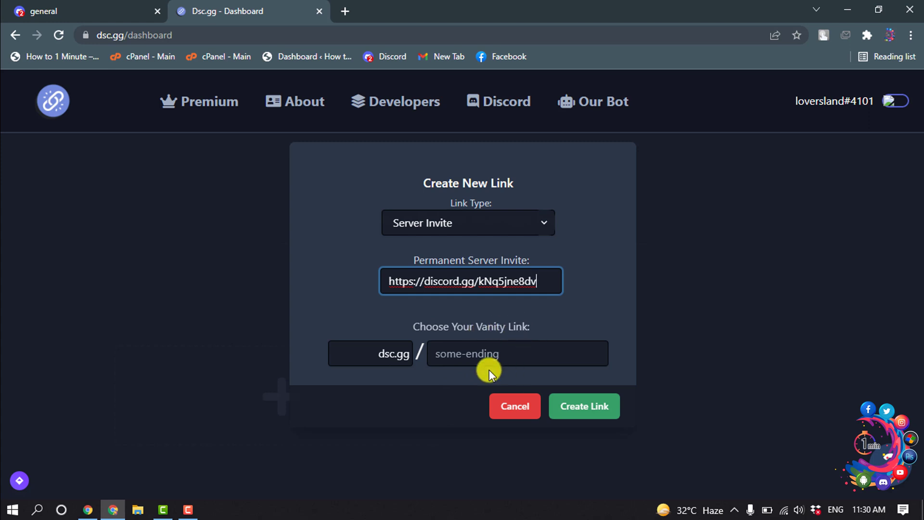
click(445, 353)
text(howto1minute)
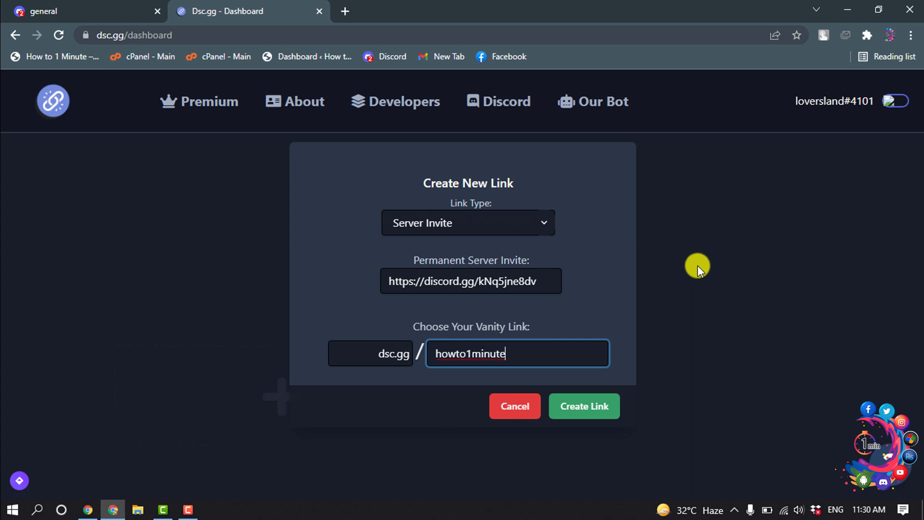
click(583, 411)
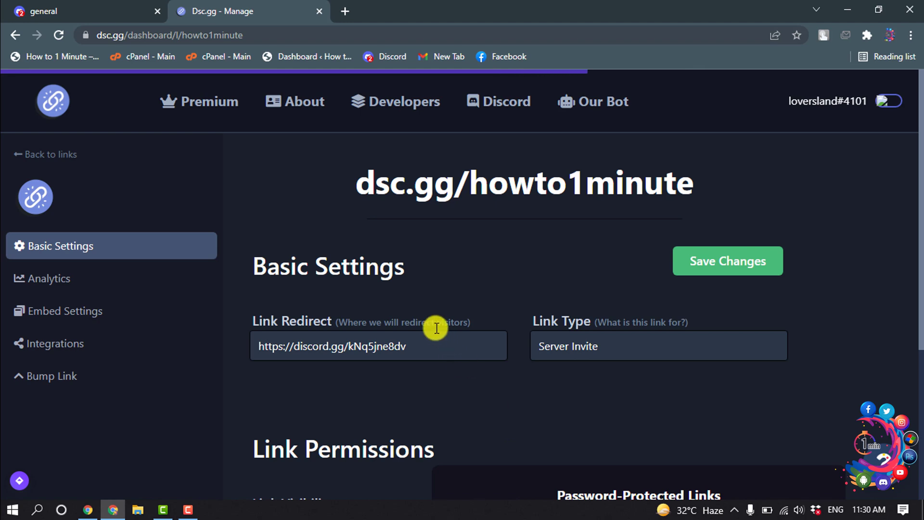
scroll(735, 427, down, 3)
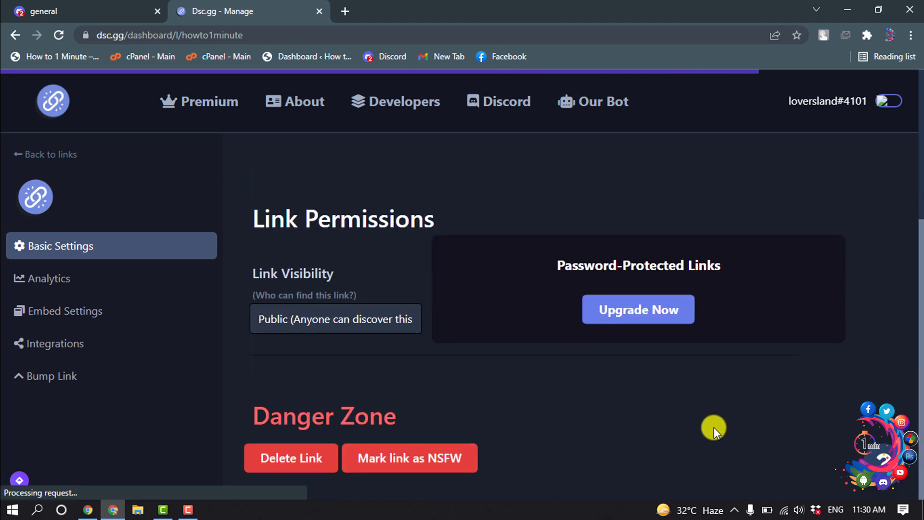
scroll(714, 427, up, 3)
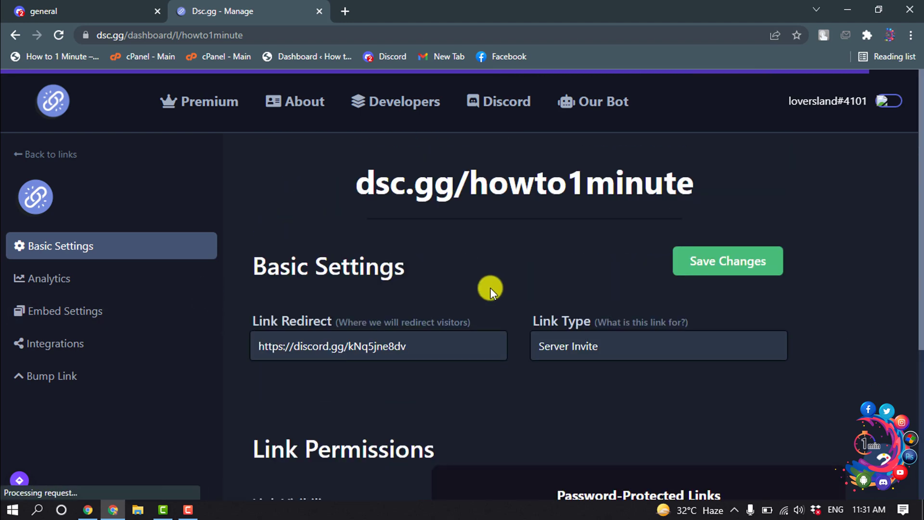
click(45, 247)
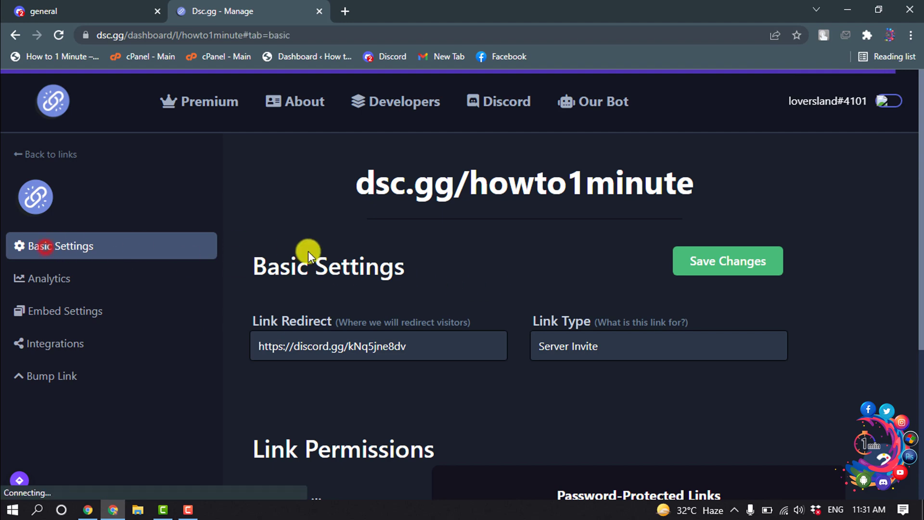
drag(441, 275, 253, 278)
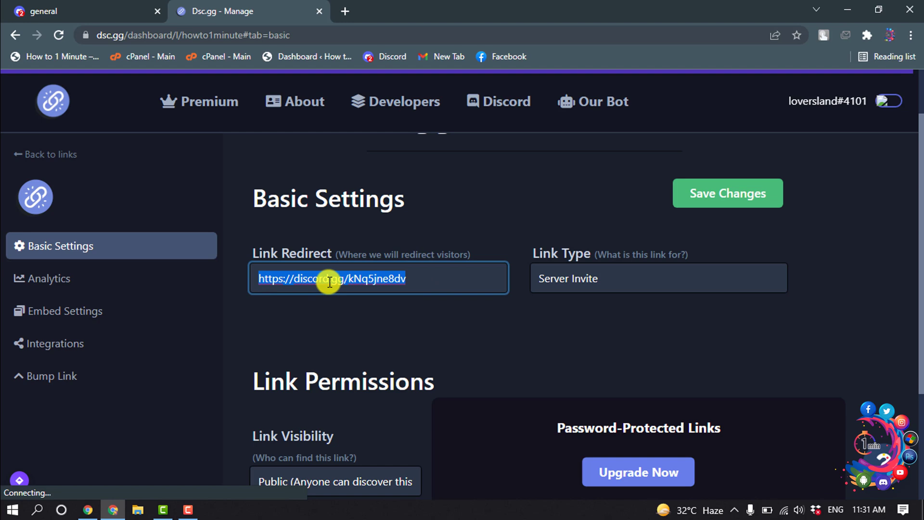
click(595, 278)
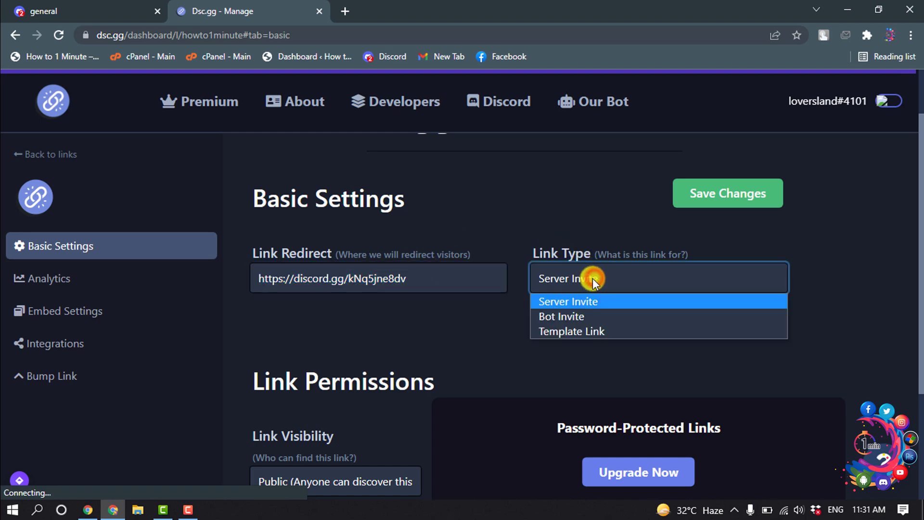
click(584, 285)
scroll(578, 275, down, 2)
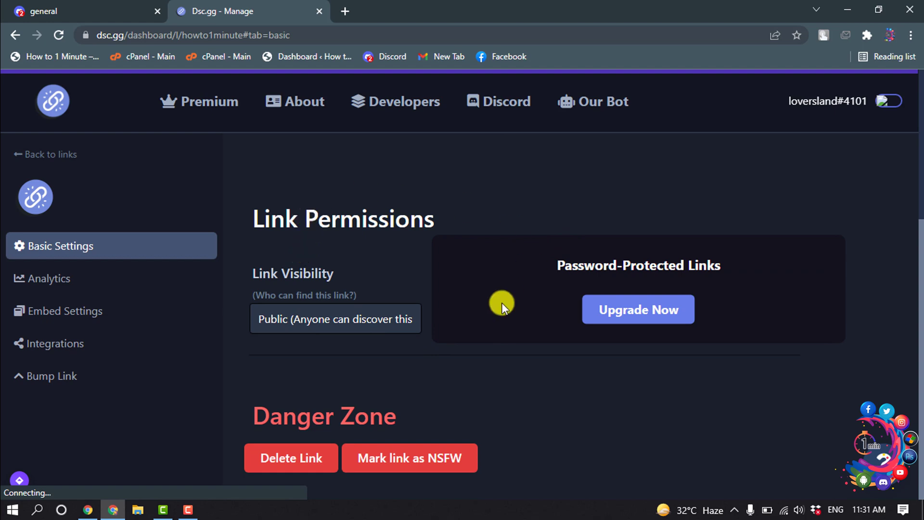
click(323, 318)
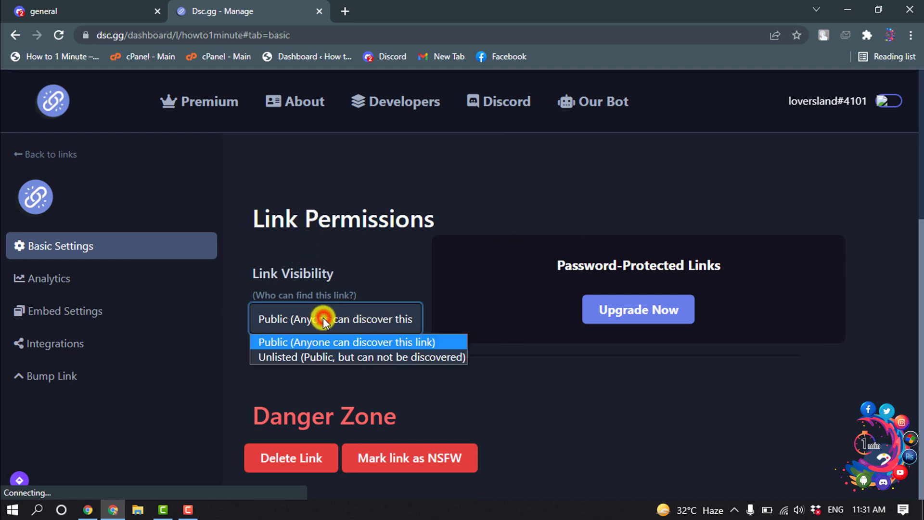
click(280, 342)
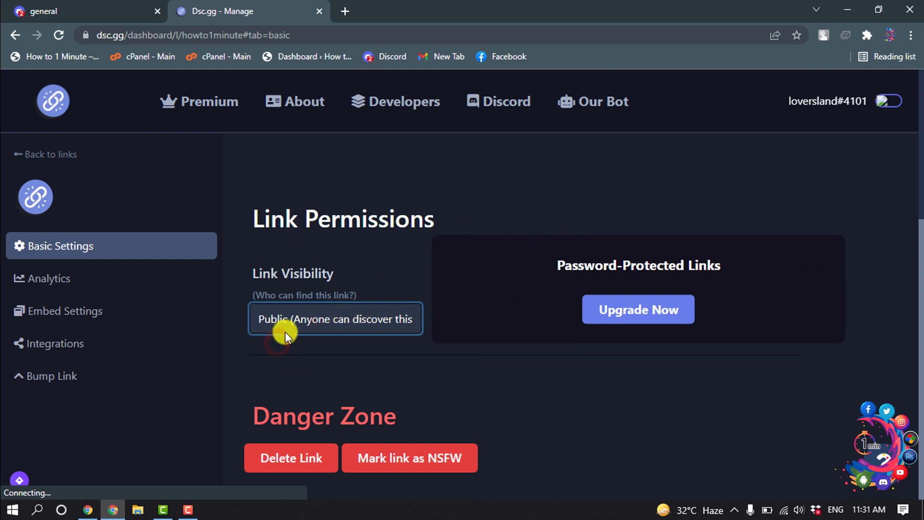
click(295, 471)
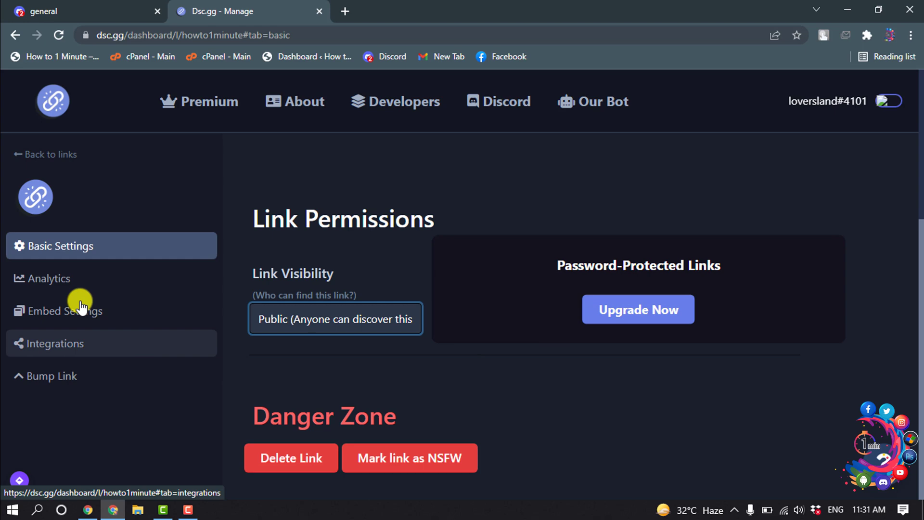
- Browse the link's Analytics and Embed Settings, then save changes from Basic Settings
click(54, 278)
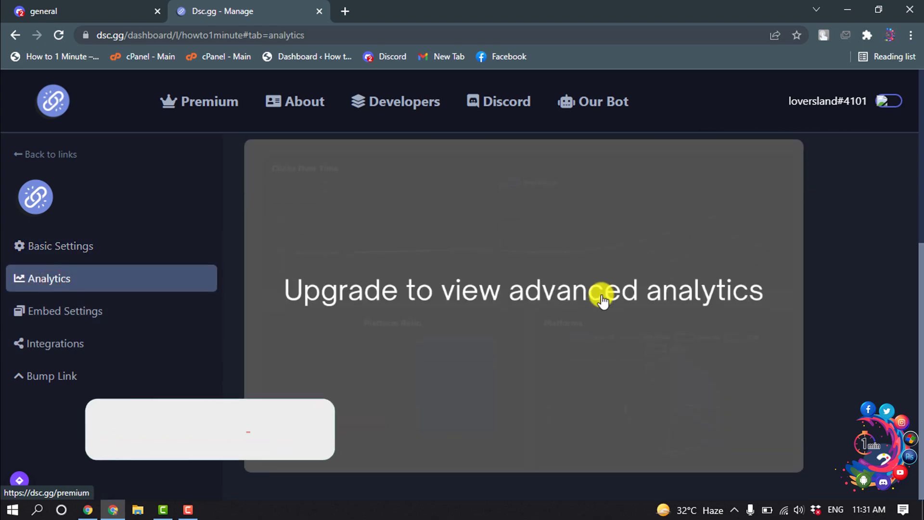
scroll(604, 300, up, 3)
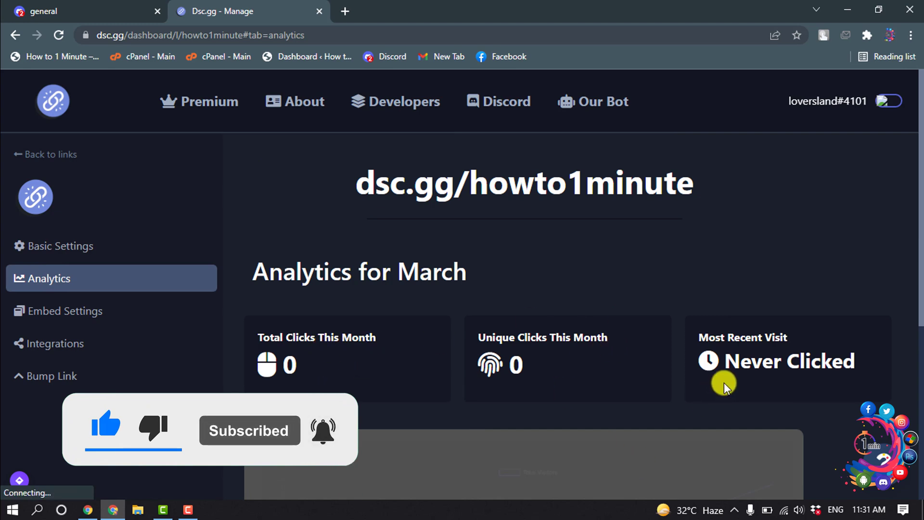
click(63, 313)
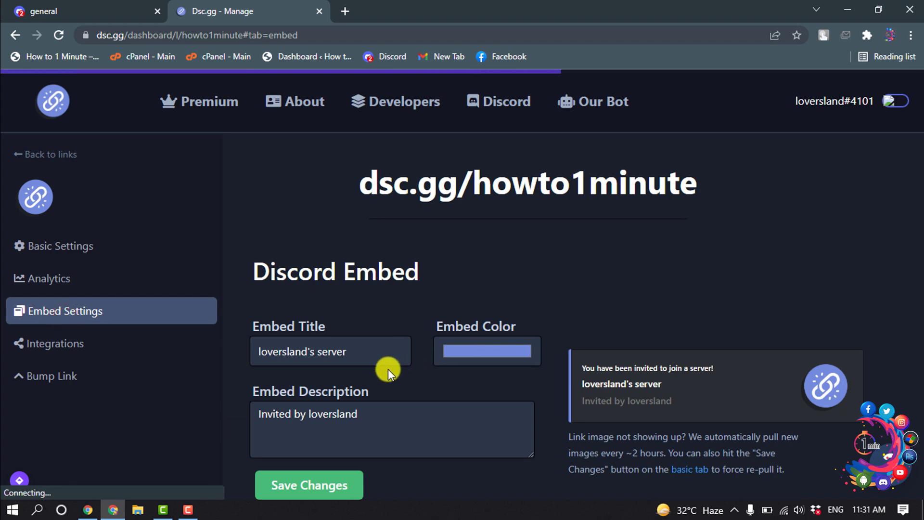
click(361, 353)
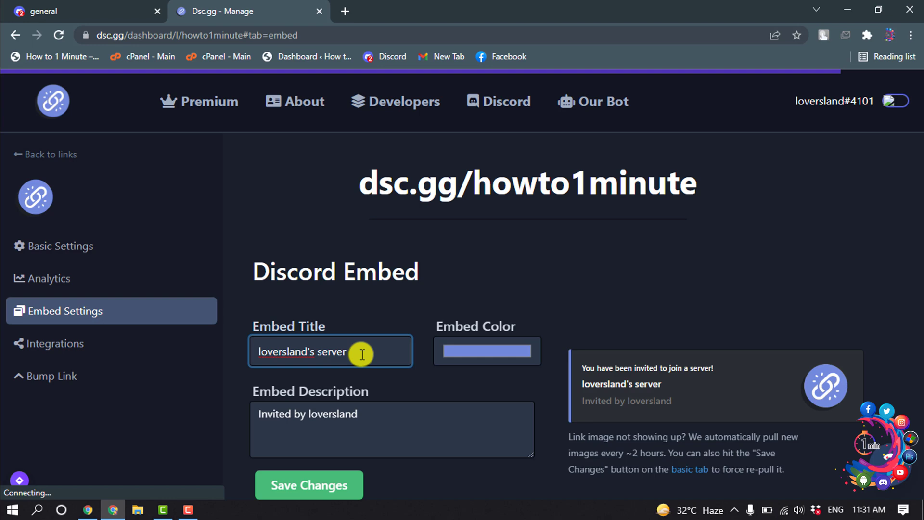
click(46, 244)
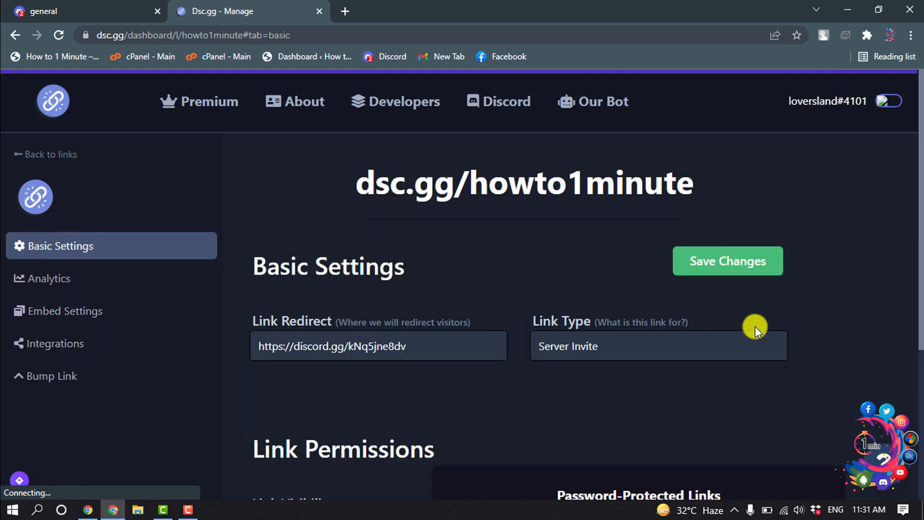
click(718, 264)
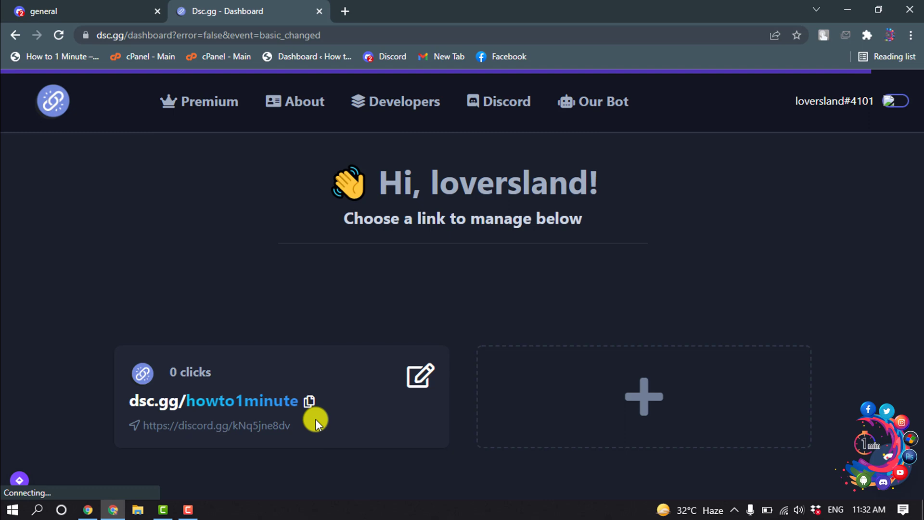
- Copy dsc.gg/howto1minute and paste it into a new tab's address bar
click(309, 403)
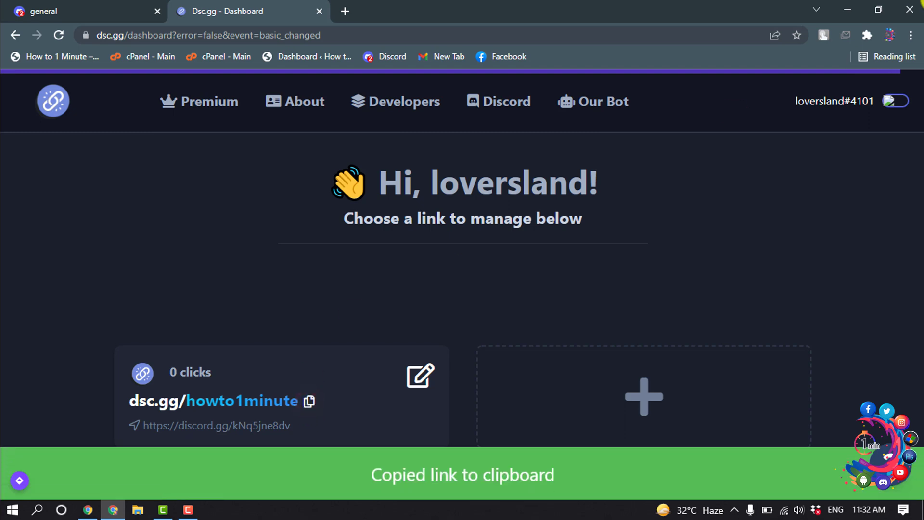
click(346, 6)
key(ctrl+v)
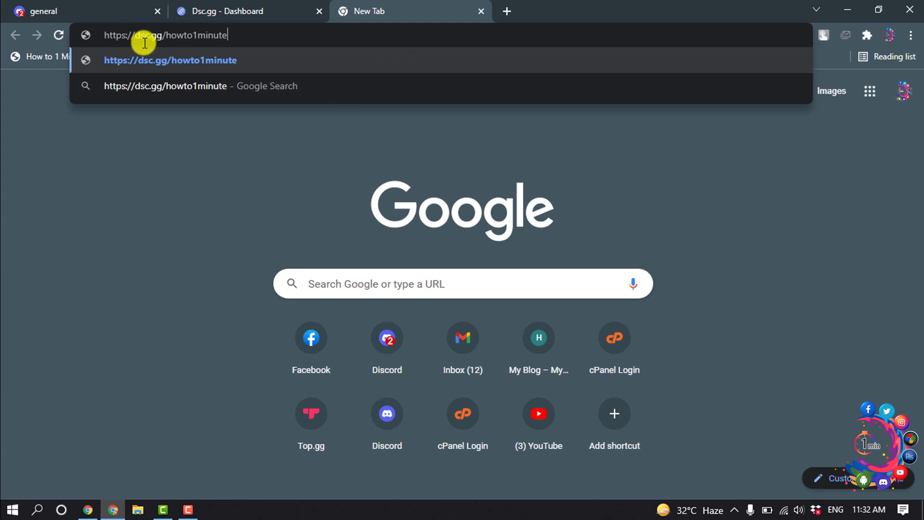
- Visit dsc.gg/howto1minute to confirm it redirects to the server's invite page
click(375, 61)
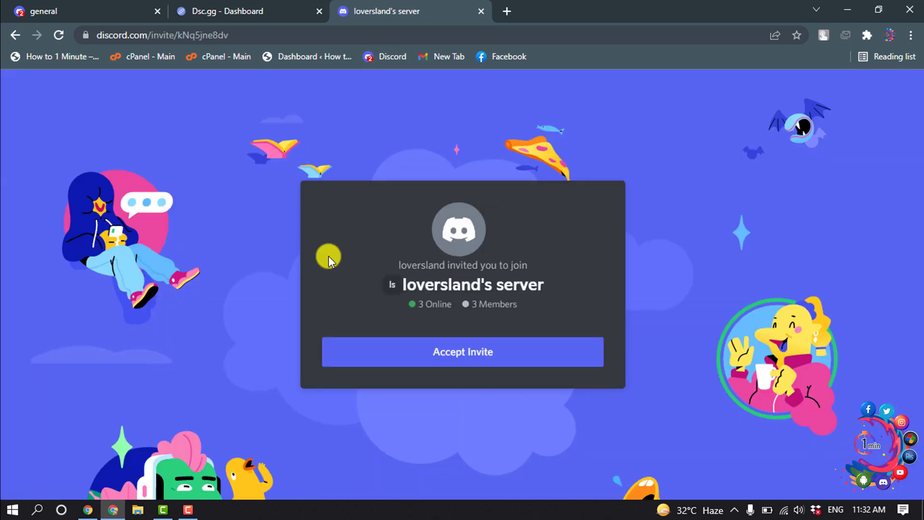
key(ctrl+w)
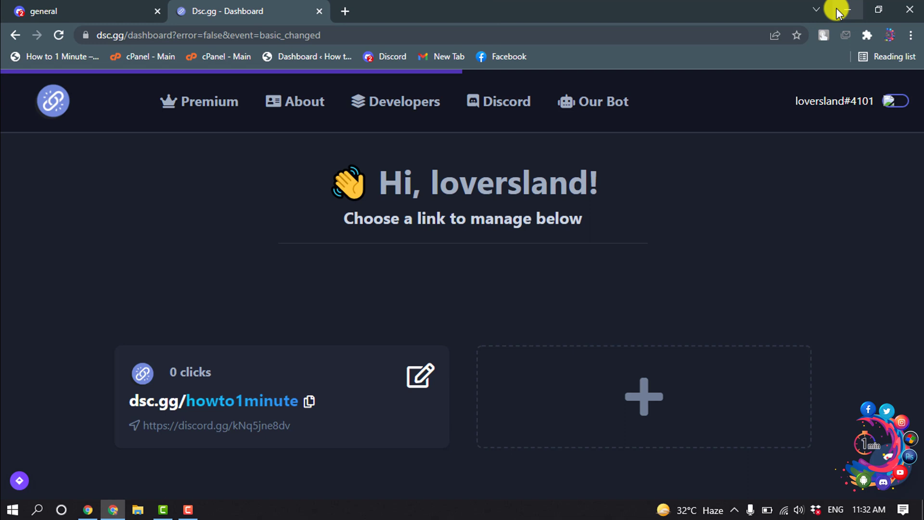